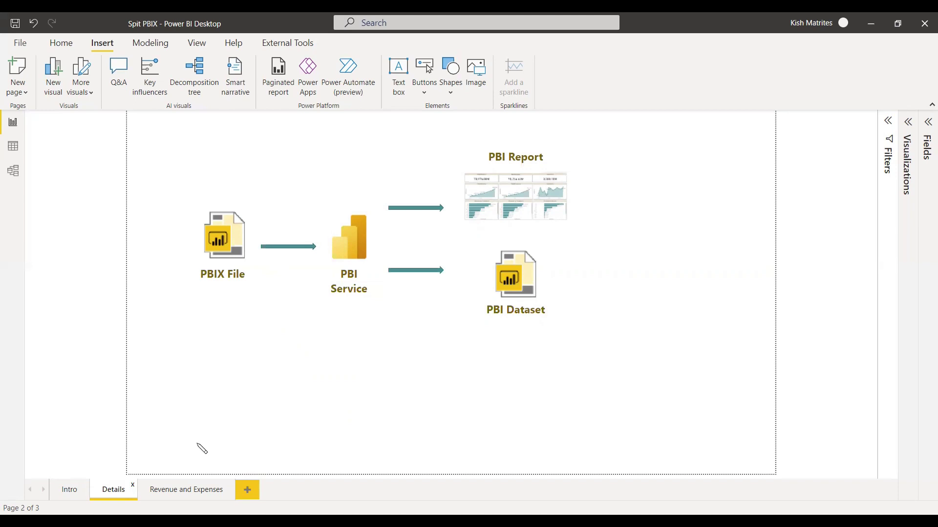
- Switch the NCAA report to its 'Revenue and Expenses' summary page
{"action": "left_click", "coordinate": [198, 490]}
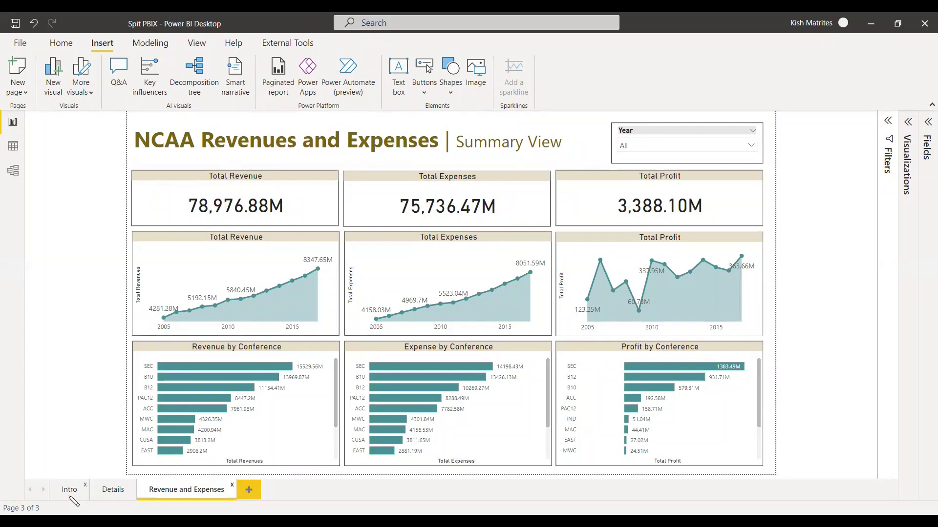
- Save 'Spit PBIX.pbix', publish it to the BroRaj Intelligence workspace, and dismiss the success message
{"action": "left_click", "coordinate": [61, 43]}
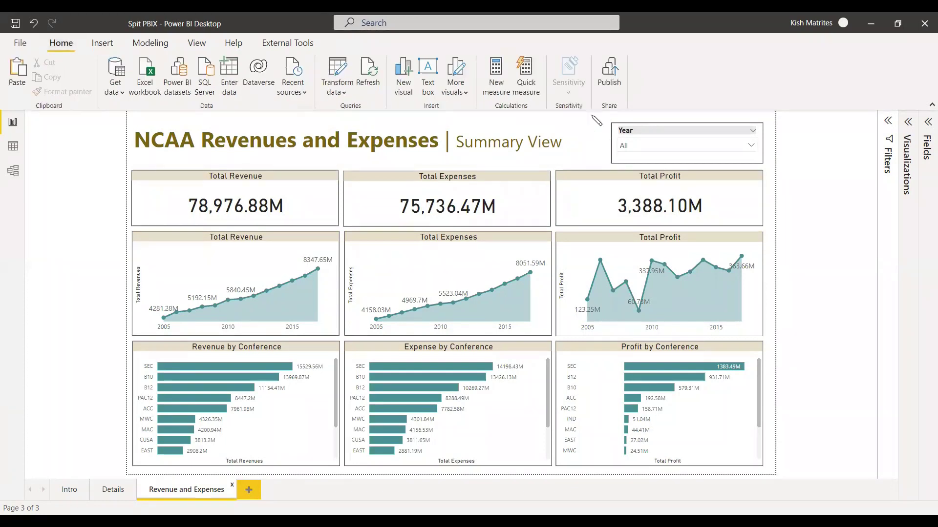
{"action": "left_click", "coordinate": [609, 83]}
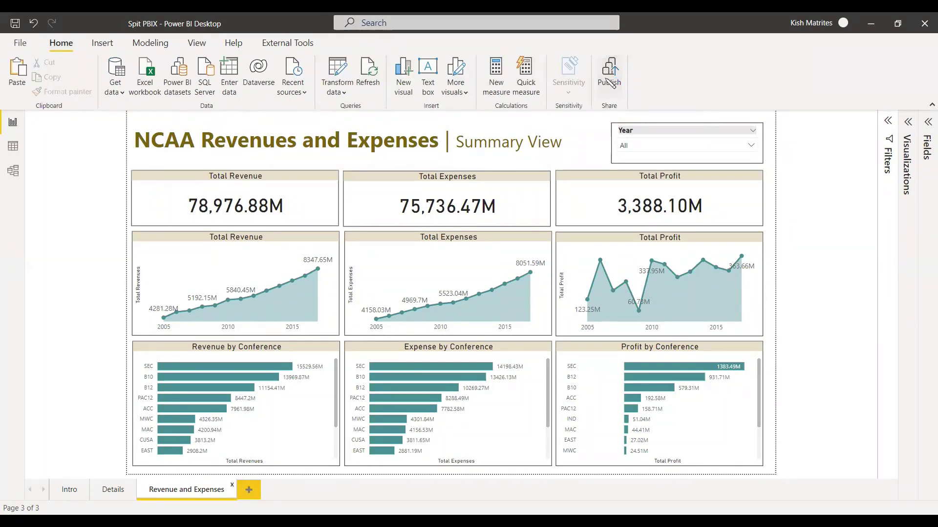
{"action": "left_click", "coordinate": [533, 290]}
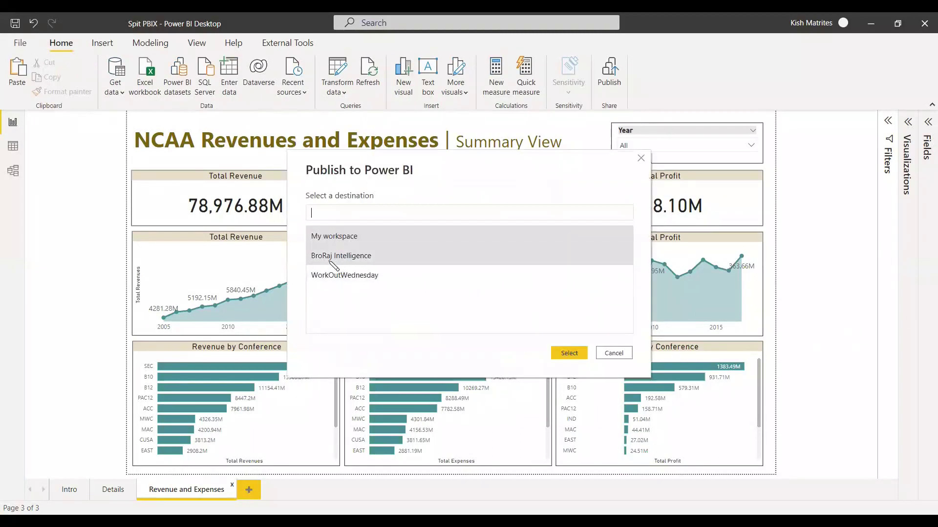
{"action": "left_click", "coordinate": [337, 256]}
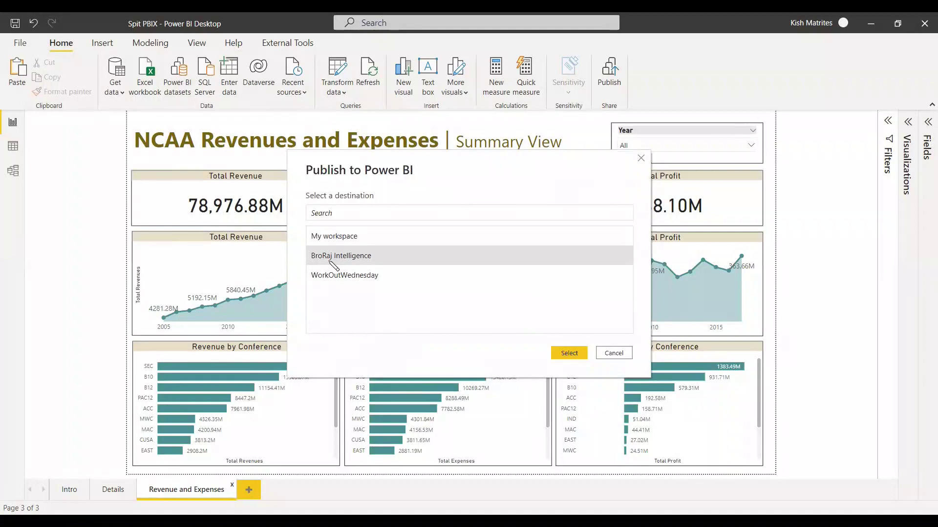
{"action": "left_click", "coordinate": [578, 354]}
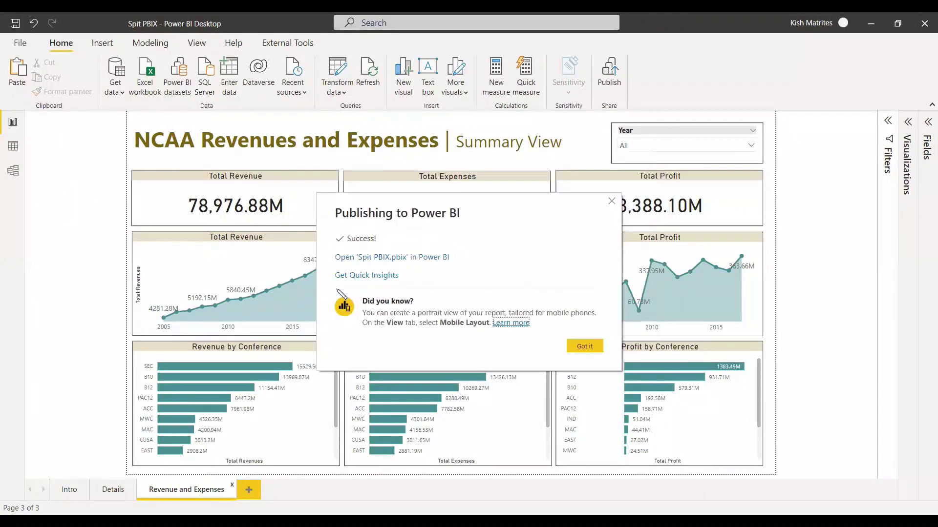
{"action": "left_click", "coordinate": [584, 348]}
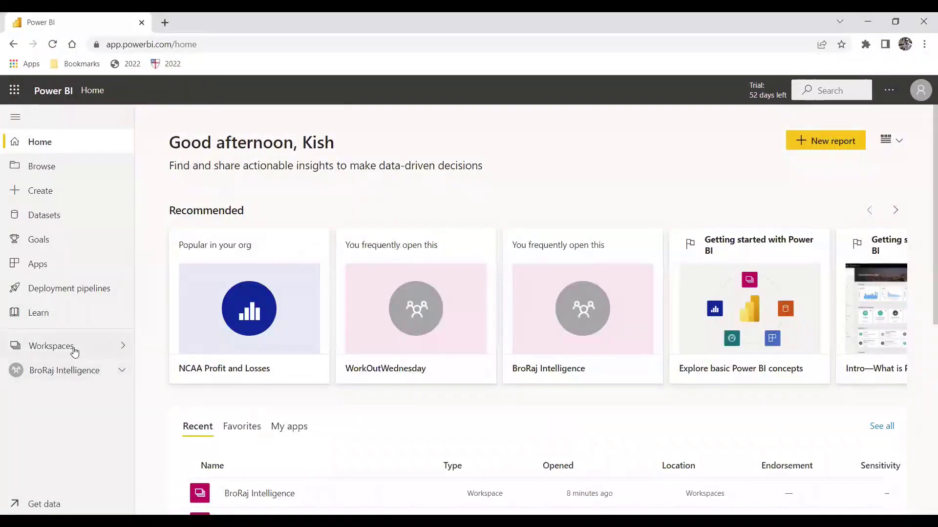
- Open the BroRaj Intelligence workspace content list in Power BI Service
{"action": "left_click", "coordinate": [74, 348]}
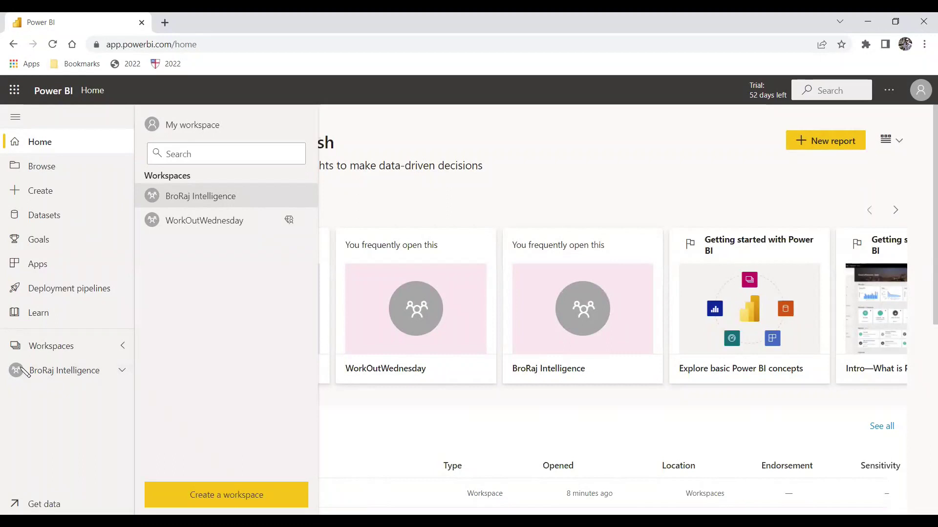
{"action": "left_click", "coordinate": [109, 377]}
{"action": "left_click", "coordinate": [120, 376]}
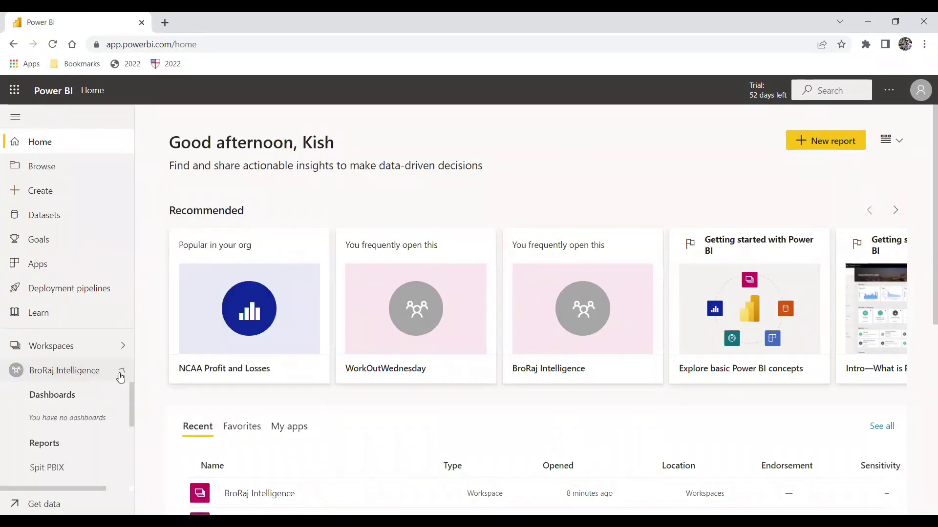
{"action": "scroll", "coordinate": [133, 439], "scroll_direction": "down", "scroll_amount": 3}
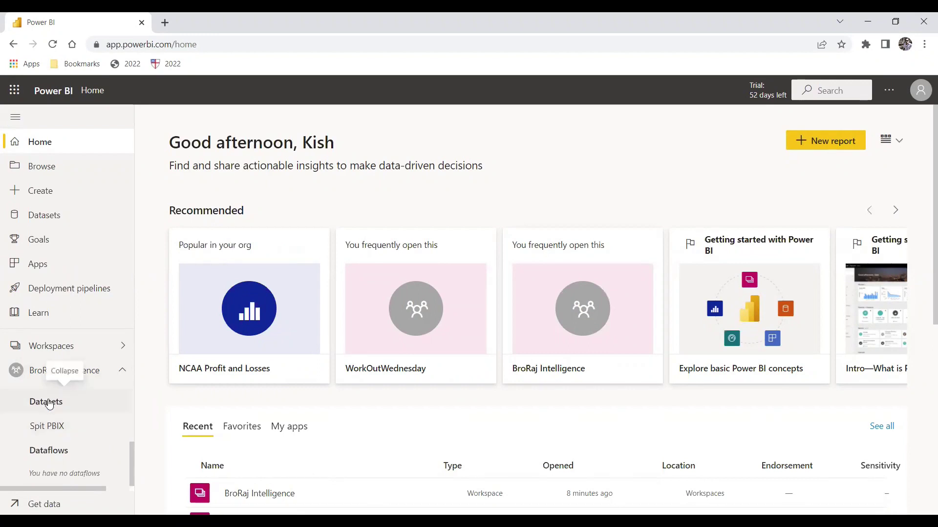
{"action": "left_click", "coordinate": [59, 428]}
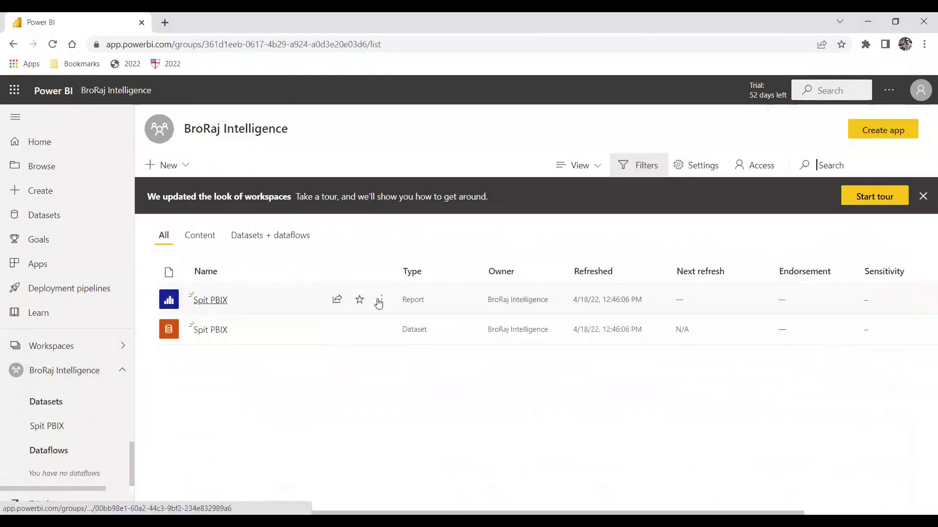
- Delete the Spit PBIX report, keeping its dataset, and return to the Home page
{"action": "left_click", "coordinate": [383, 301]}
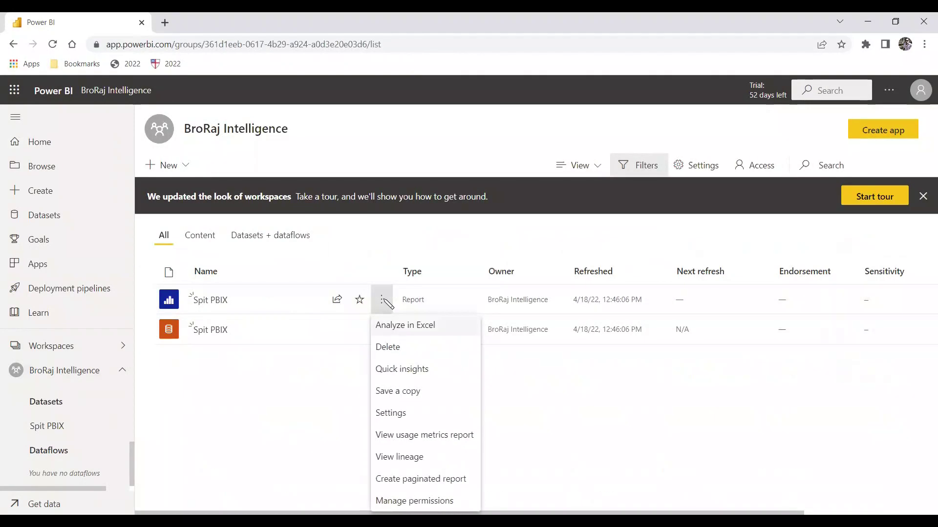
{"action": "left_click", "coordinate": [393, 351]}
{"action": "left_click", "coordinate": [477, 322]}
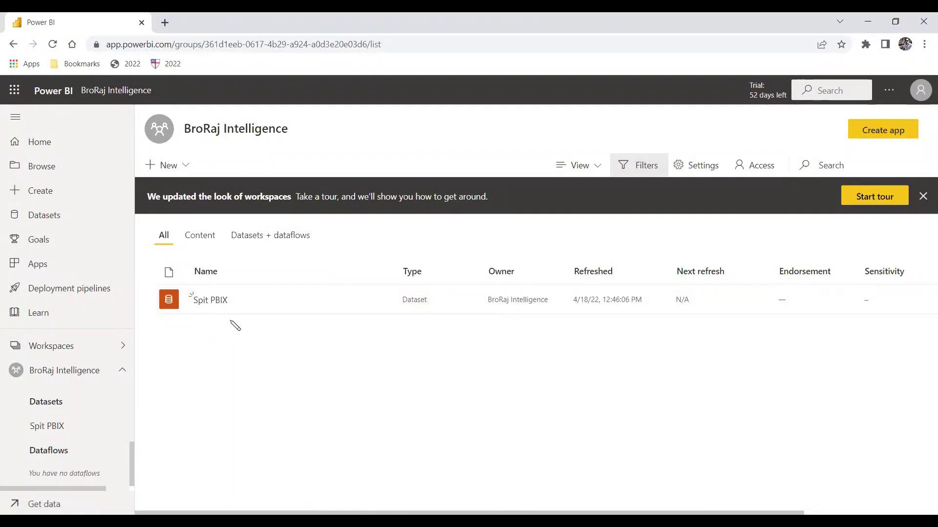
{"action": "scroll", "coordinate": [126, 420], "scroll_direction": "up", "scroll_amount": 3}
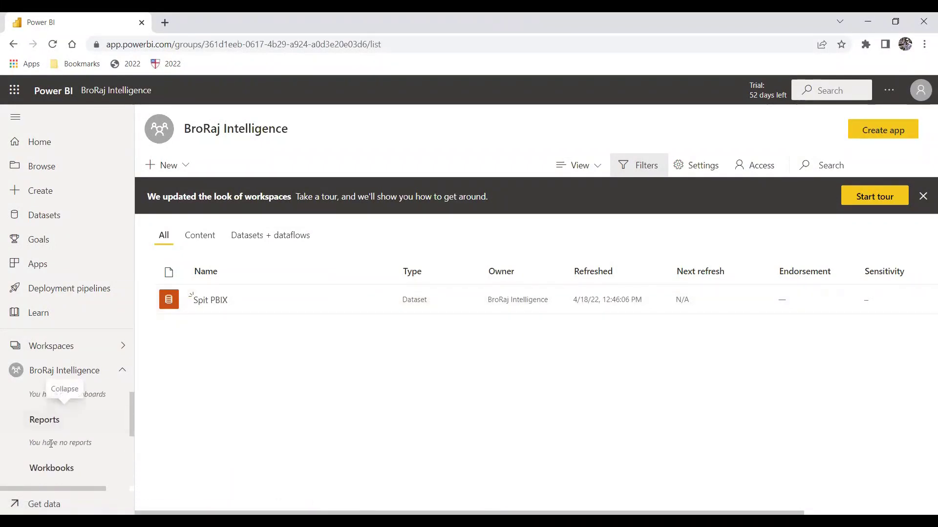
{"action": "left_click_drag", "start_coordinate": [133, 415], "coordinate": [132, 457]}
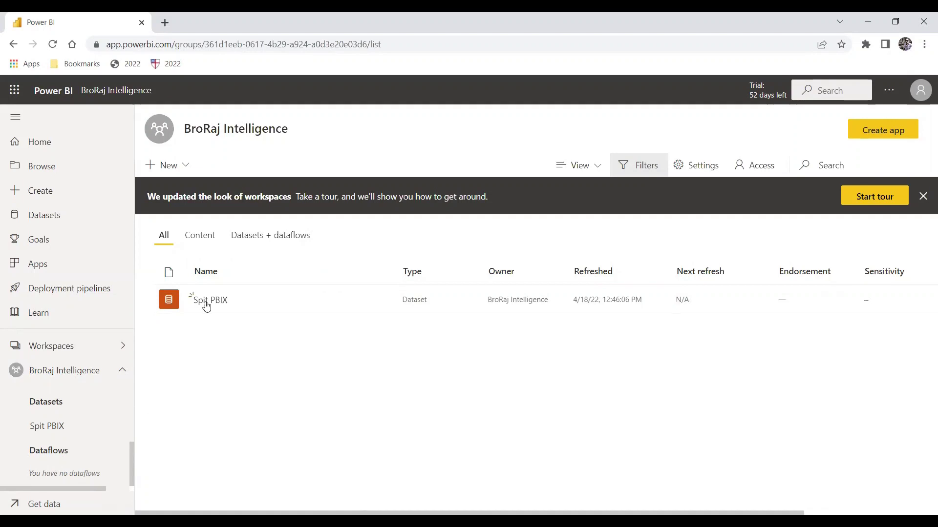
{"action": "left_click", "coordinate": [40, 141]}
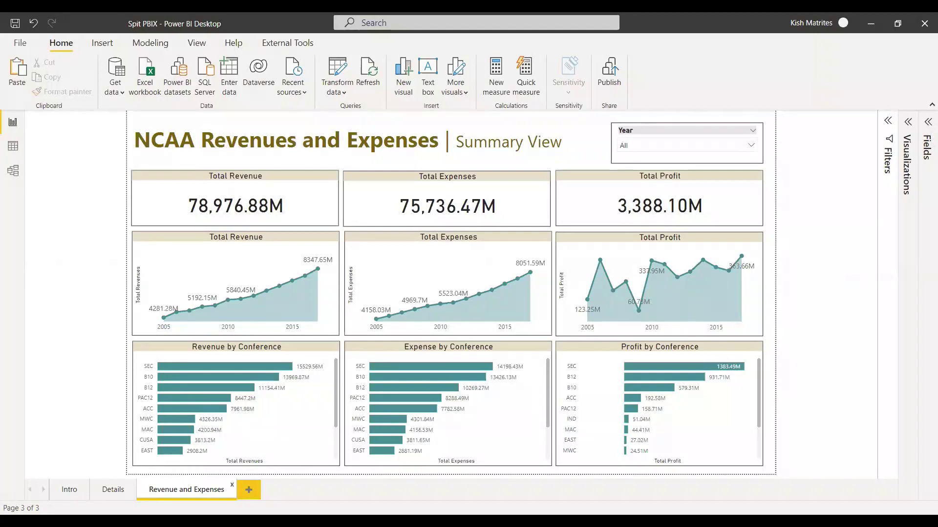
- Check the BroRaj Intelligence workspace, then return to Desktop and open Power Query Editor
{"action": "key", "text": "alt+Tab"}
{"action": "left_click", "coordinate": [77, 401]}
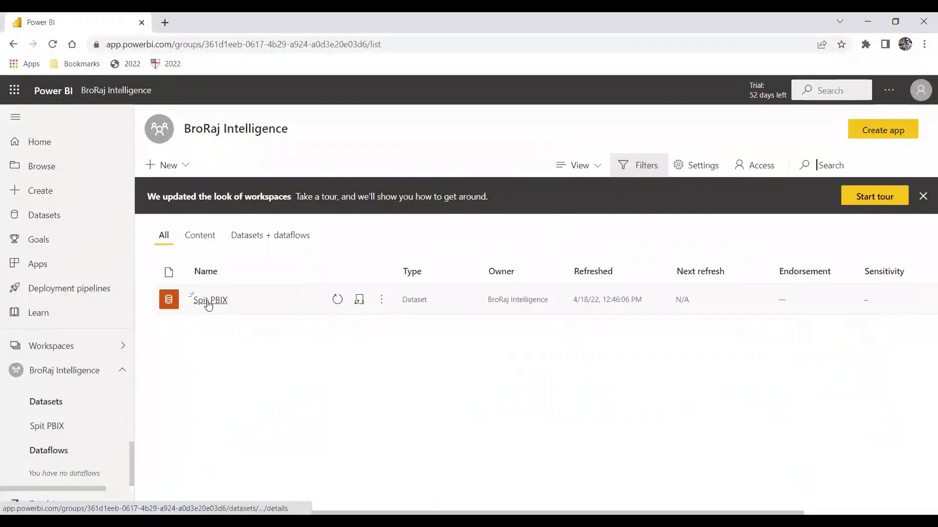
{"action": "key", "text": "alt+Tab"}
{"action": "left_click", "coordinate": [13, 173]}
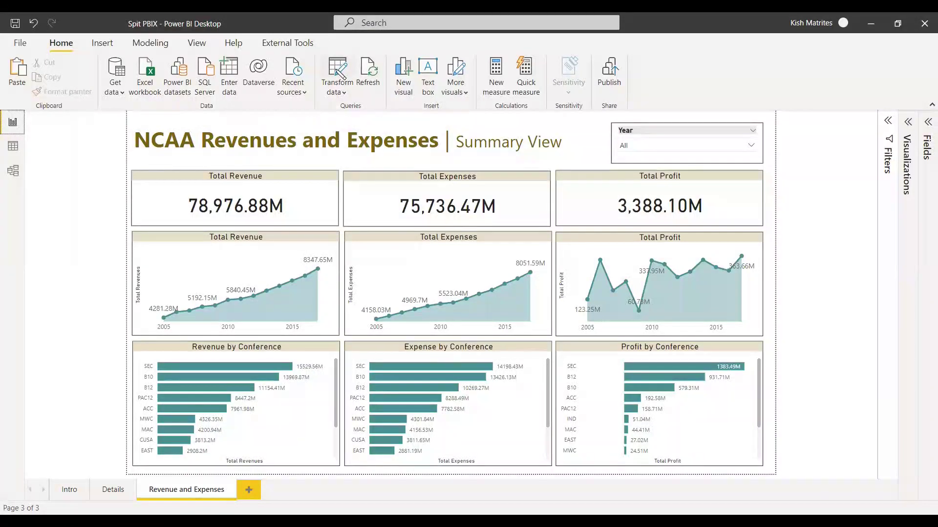
{"action": "left_click", "coordinate": [337, 69]}
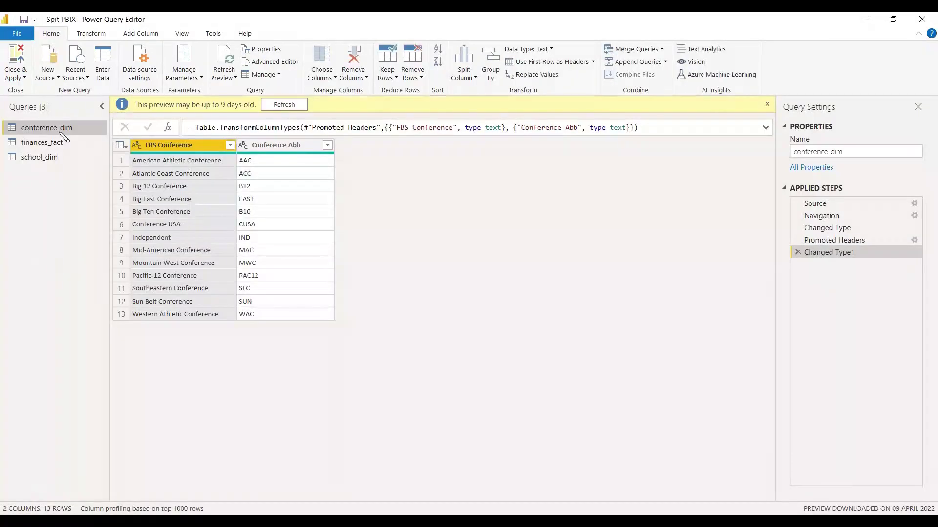
- Delete the conference_dim, finances_fact and school_dim queries, then Close & Apply
{"action": "right_click", "coordinate": [60, 132]}
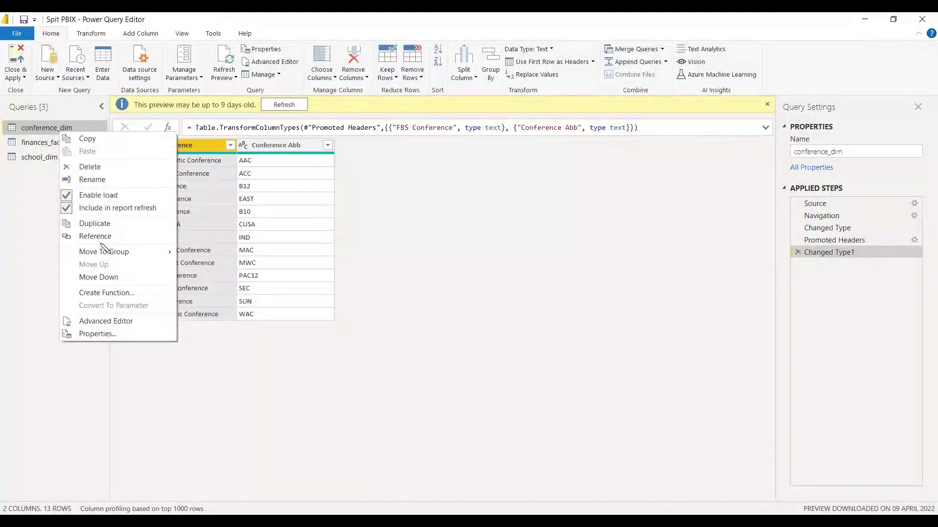
{"action": "left_click", "coordinate": [90, 167]}
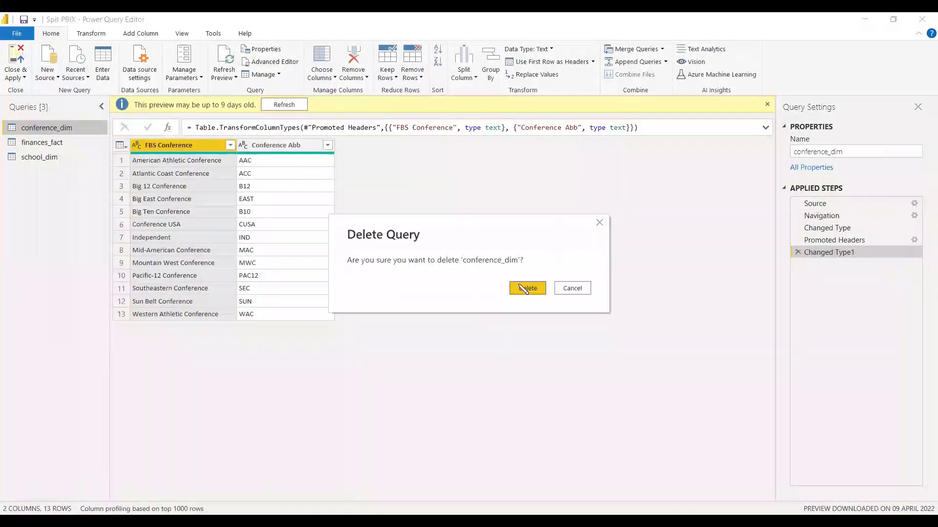
{"action": "left_click", "coordinate": [526, 288]}
{"action": "right_click", "coordinate": [45, 130]}
{"action": "left_click", "coordinate": [73, 165]}
{"action": "left_click", "coordinate": [525, 287]}
{"action": "right_click", "coordinate": [37, 128]}
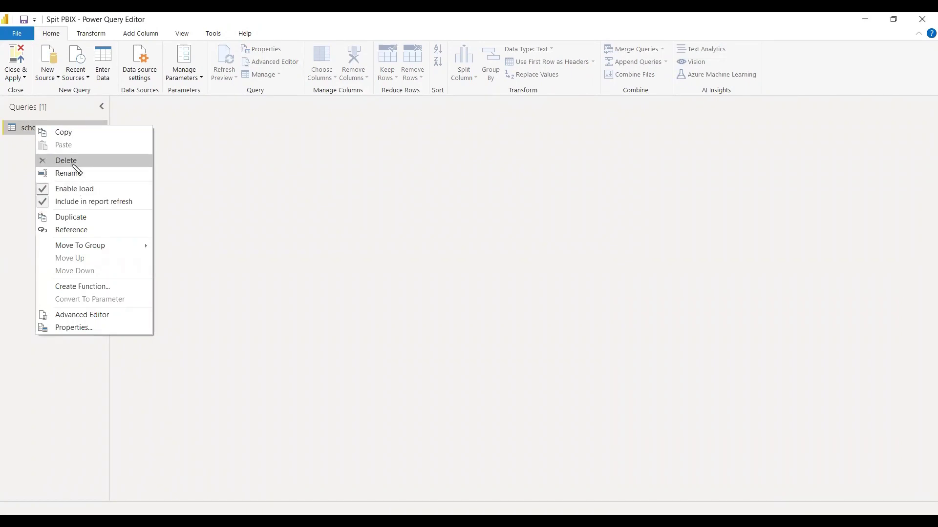
{"action": "key", "text": "Return"}
{"action": "left_click", "coordinate": [536, 293]}
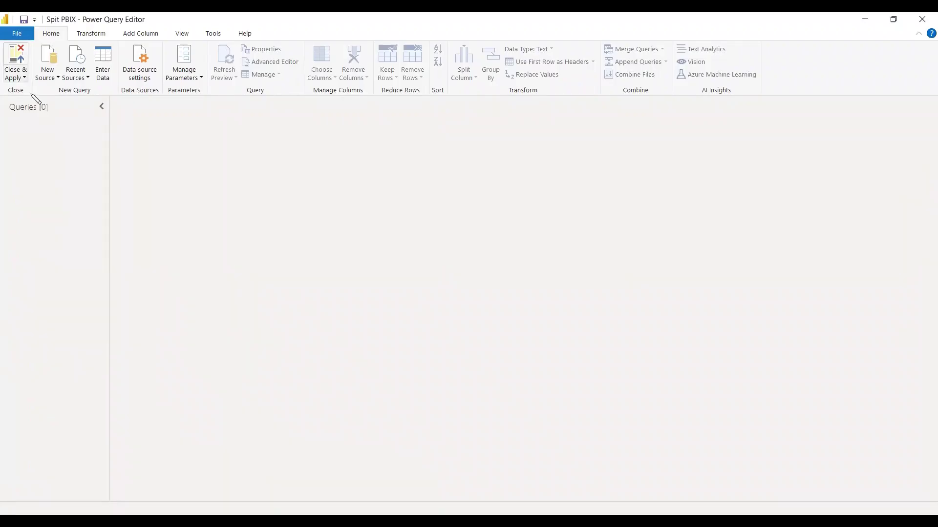
{"action": "left_click", "coordinate": [16, 76]}
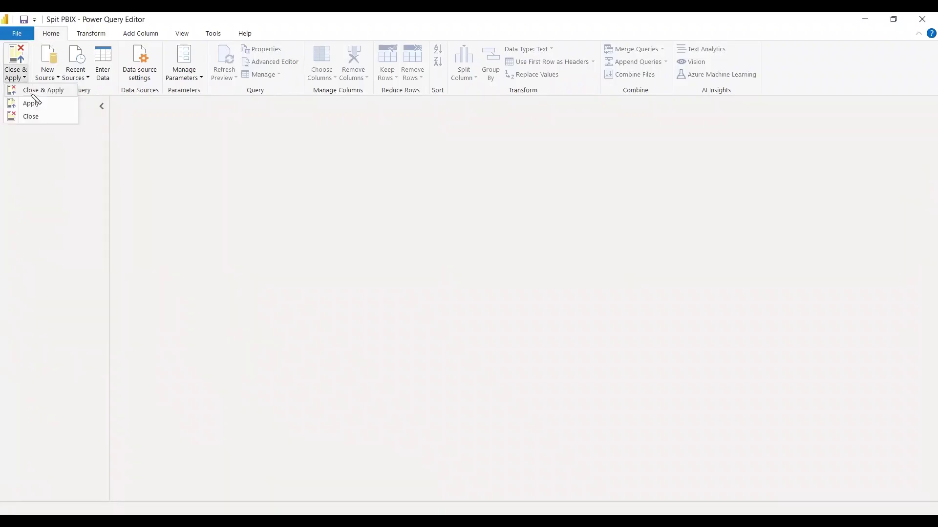
{"action": "left_click", "coordinate": [34, 92]}
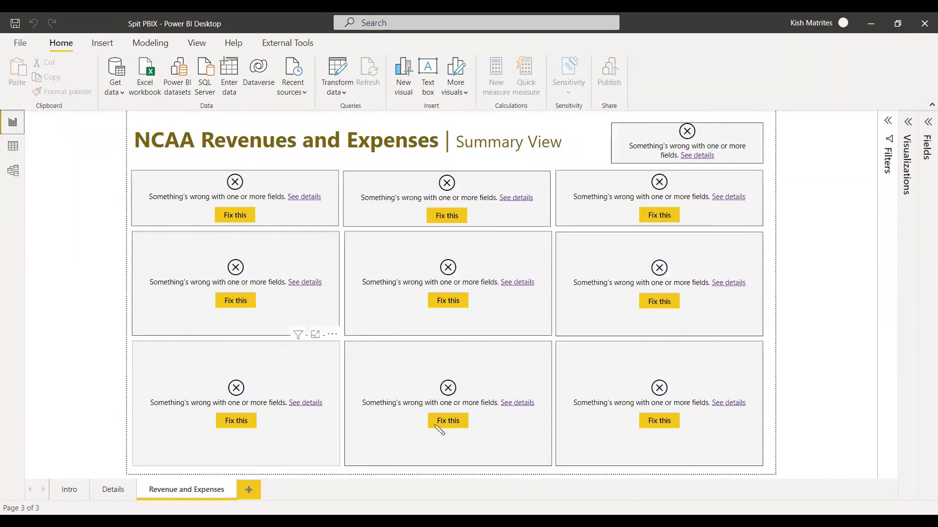
{"action": "left_click", "coordinate": [927, 147]}
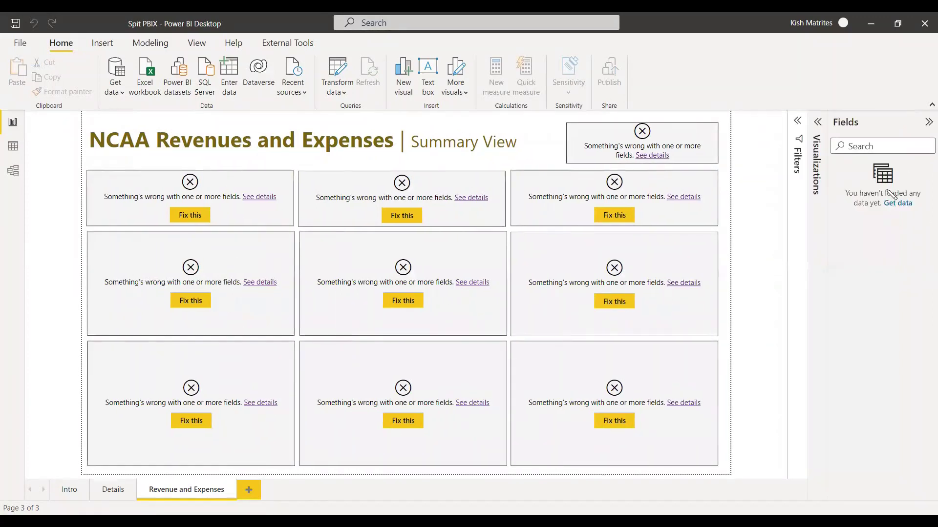
{"action": "left_click", "coordinate": [928, 122]}
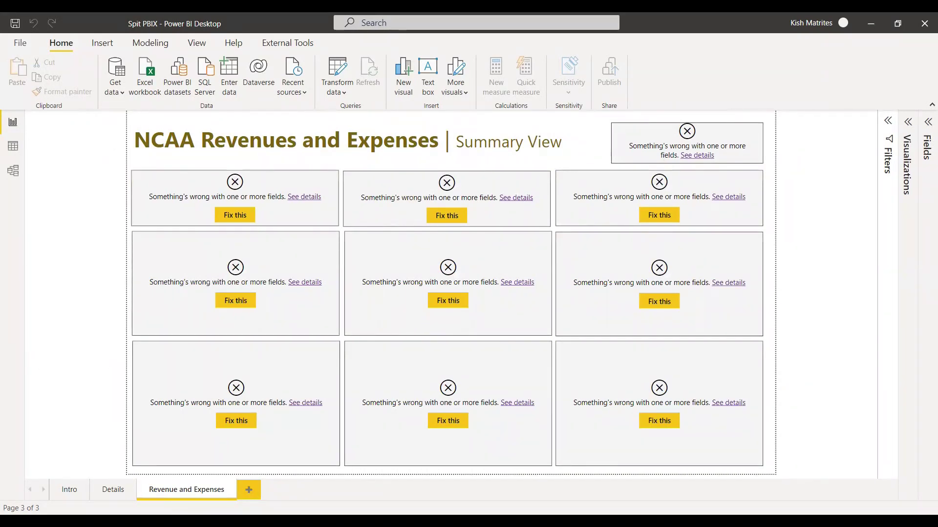
{"action": "key", "text": "alt+Tab"}
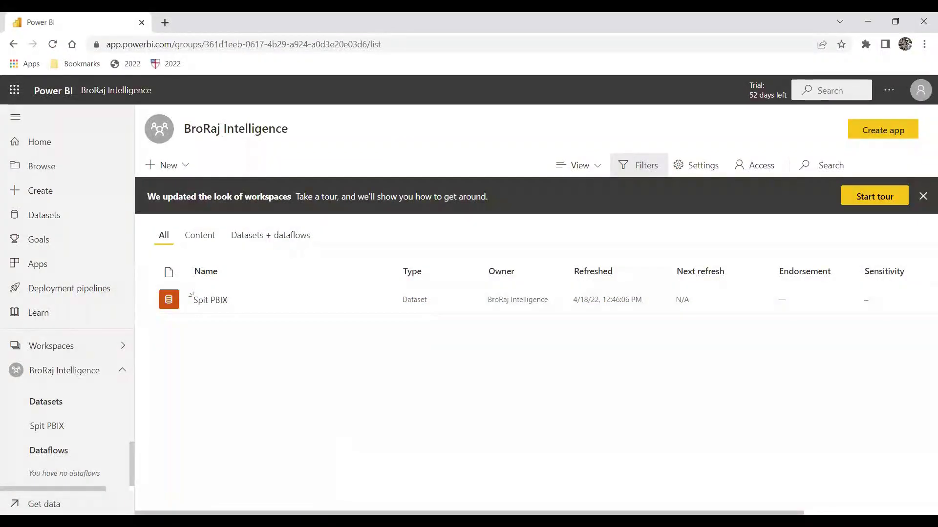
{"action": "key", "text": "alt+Tab"}
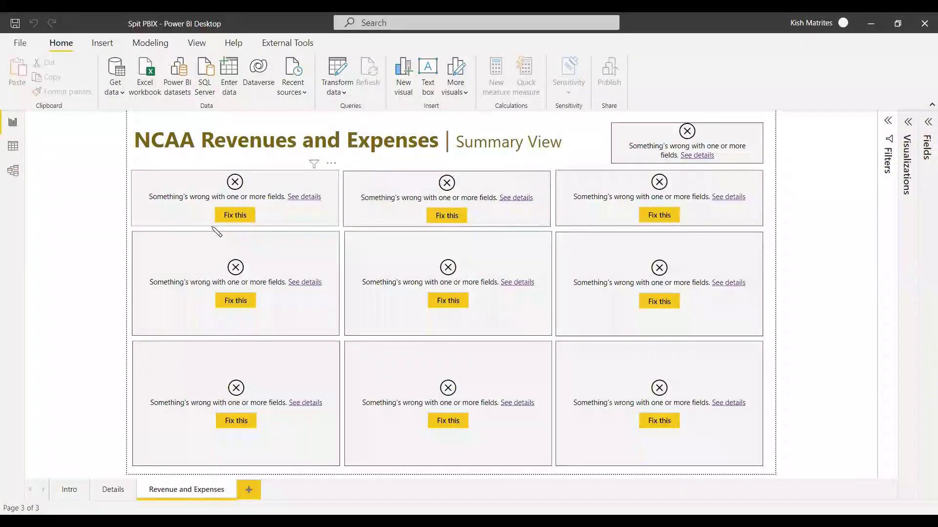
{"action": "left_click", "coordinate": [122, 92]}
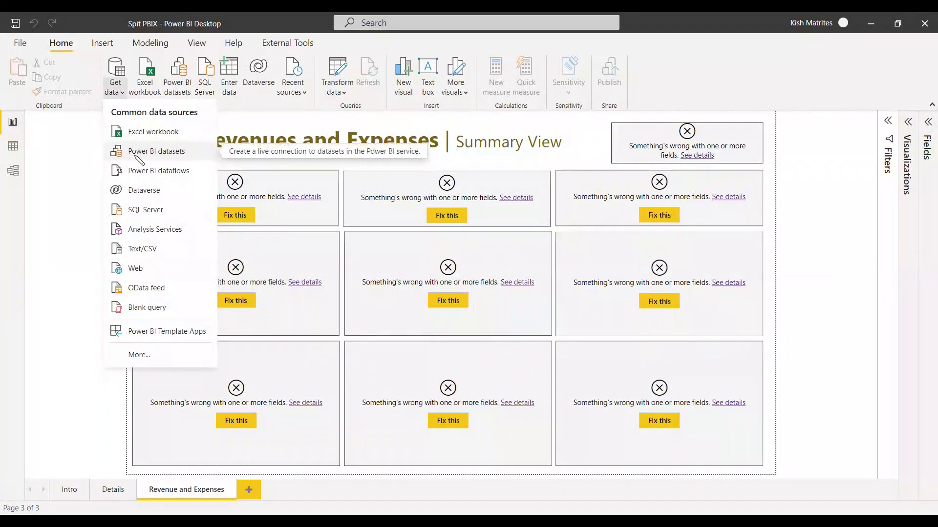
- Connect live to the Spit PBIX Power BI dataset, chosen from the Recent datasets list
{"action": "left_click", "coordinate": [84, 198]}
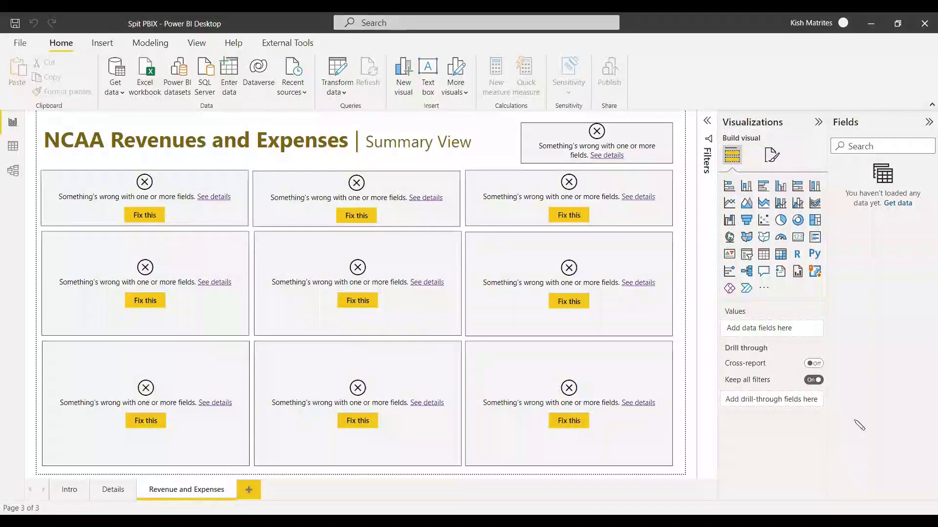
{"action": "left_click", "coordinate": [927, 125]}
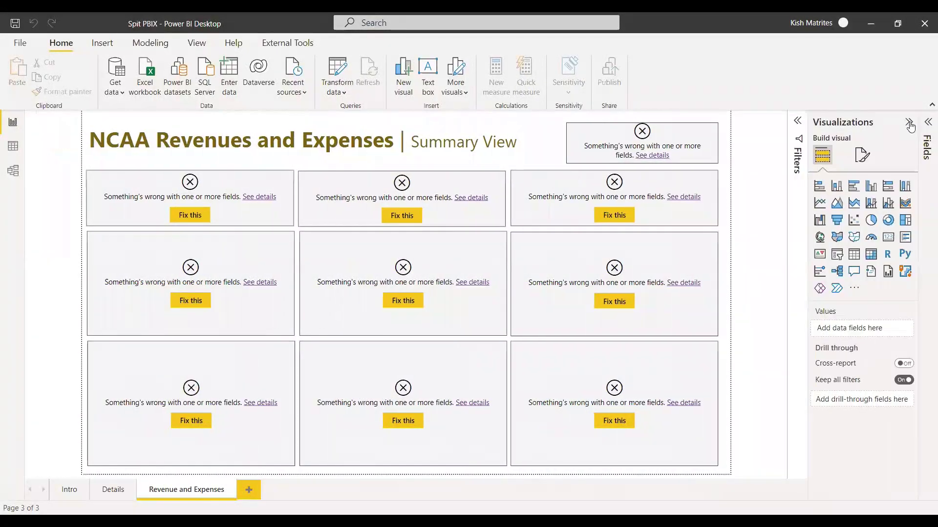
{"action": "left_click", "coordinate": [121, 93]}
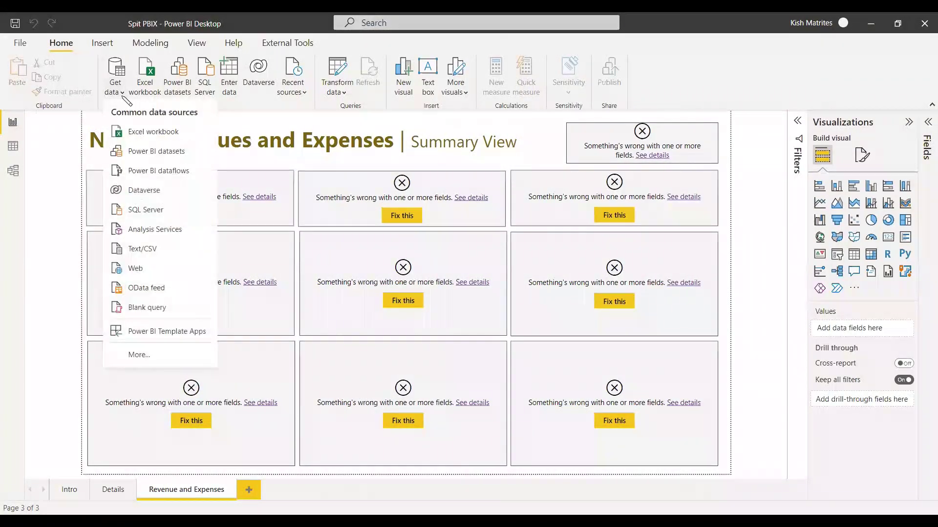
{"action": "left_click", "coordinate": [130, 151]}
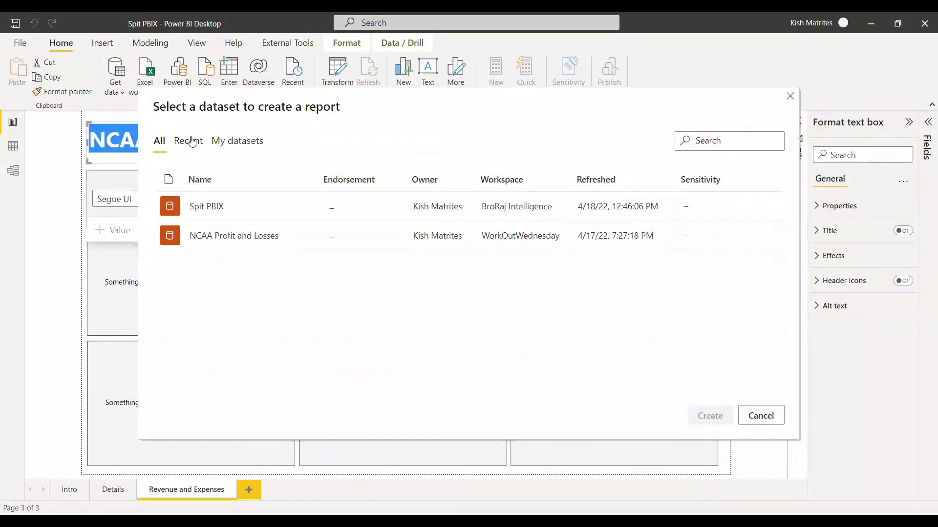
{"action": "left_click", "coordinate": [192, 142]}
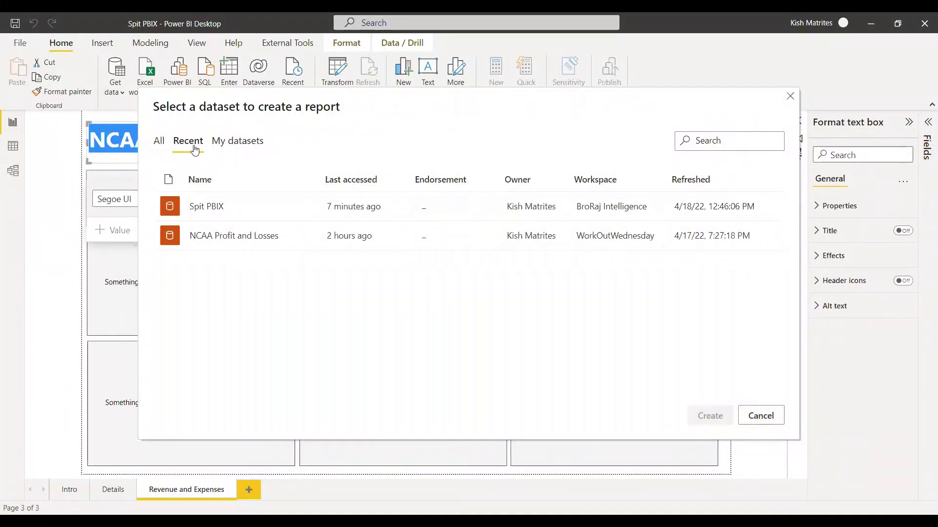
{"action": "left_click", "coordinate": [212, 209]}
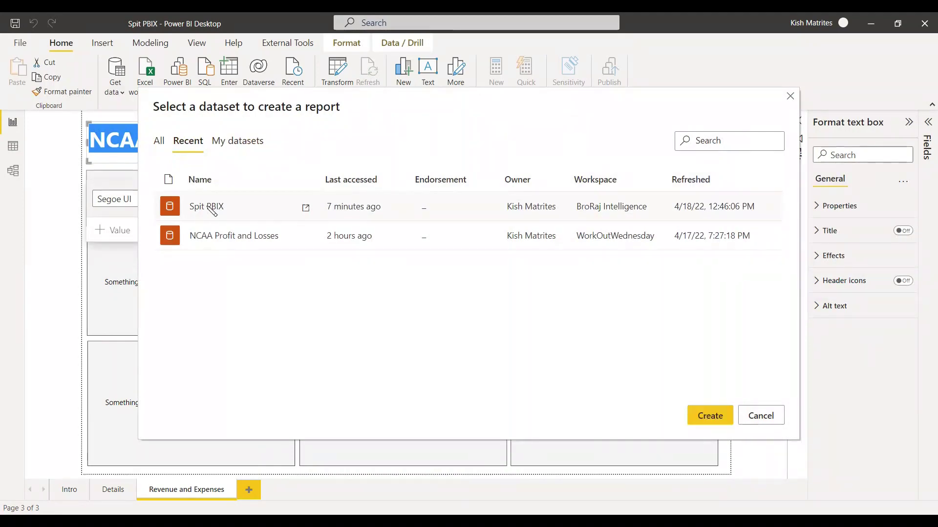
{"action": "left_click", "coordinate": [710, 416]}
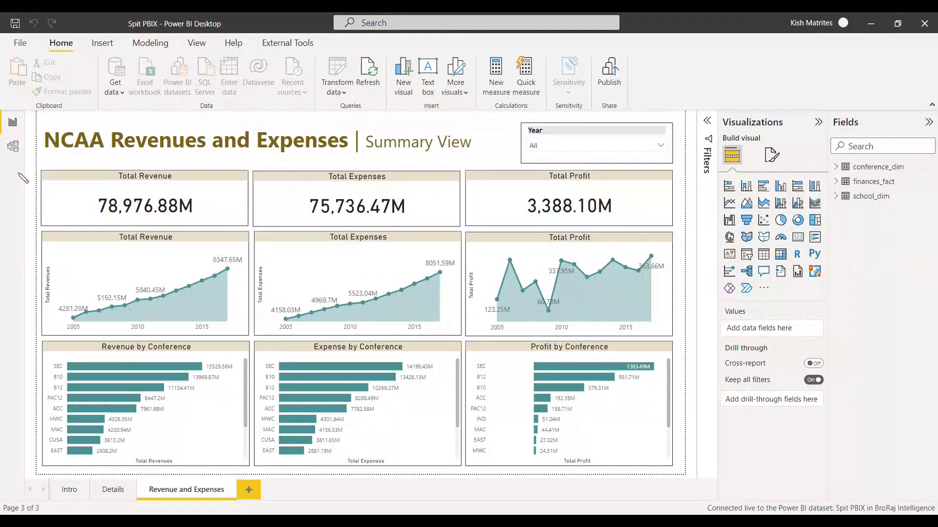
{"action": "left_click", "coordinate": [926, 125]}
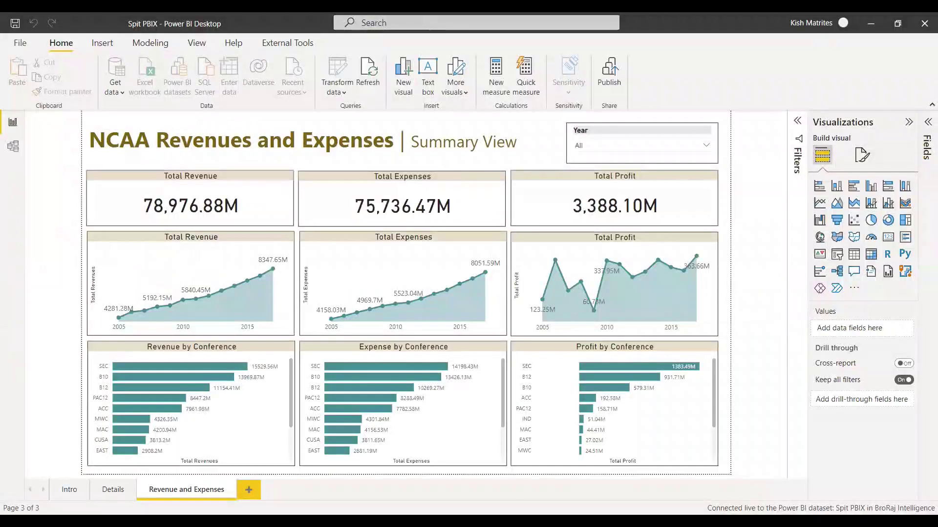
- Check the remaining data sources, then save and publish the live-connected report to BroRaj Intelligence
{"action": "left_click", "coordinate": [116, 91]}
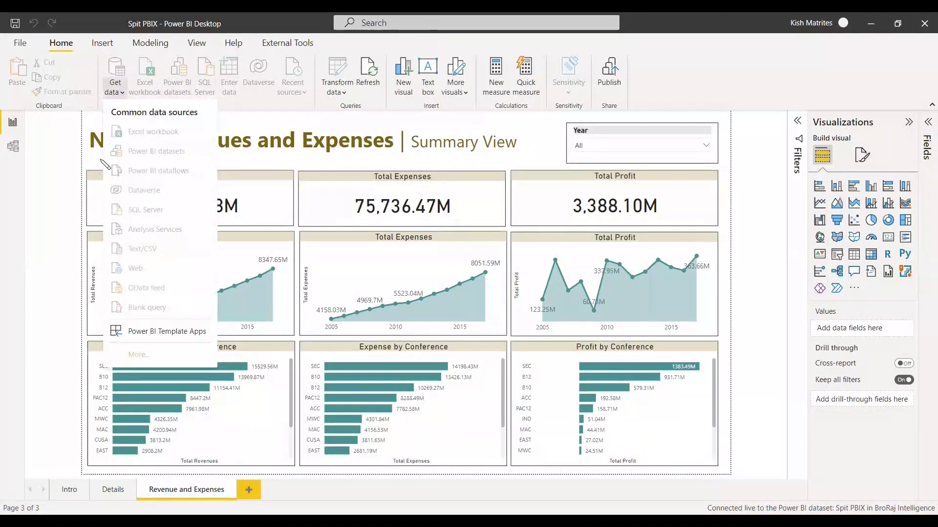
{"action": "left_click", "coordinate": [64, 283]}
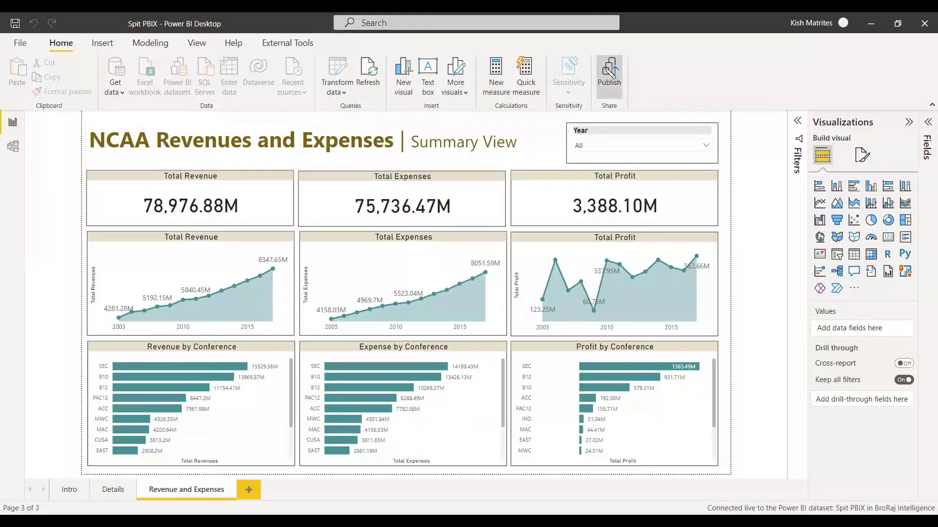
{"action": "left_click", "coordinate": [609, 73]}
{"action": "left_click", "coordinate": [530, 287]}
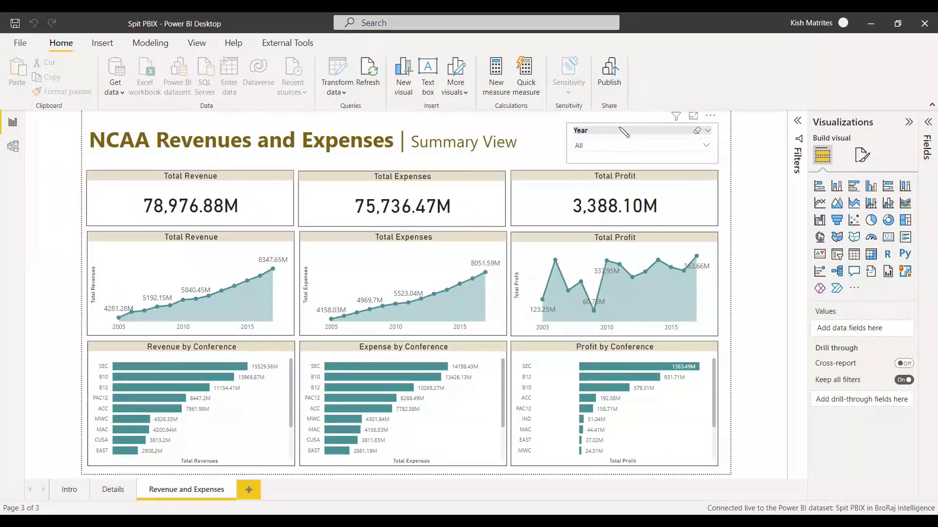
{"action": "left_click", "coordinate": [567, 352]}
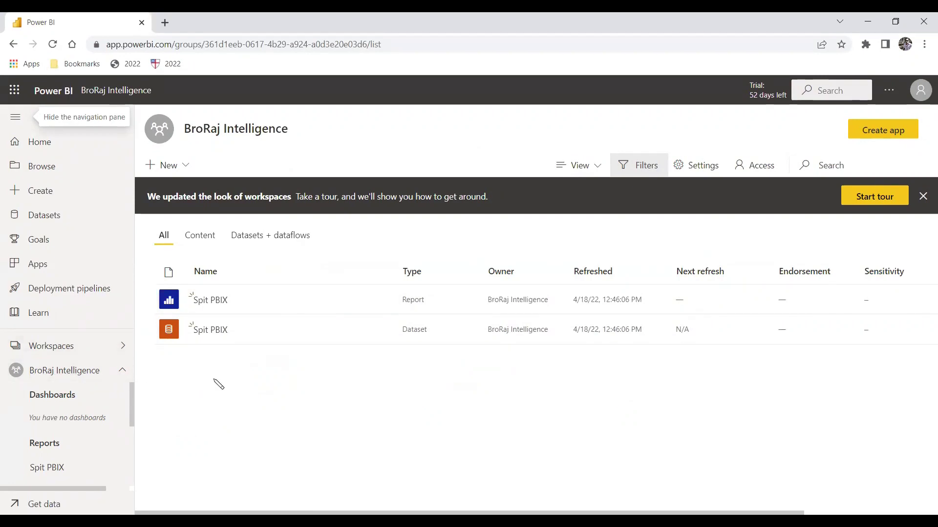
- View the published Spit PBIX report in the service, then show Desktop's Details page
{"action": "left_click", "coordinate": [208, 300]}
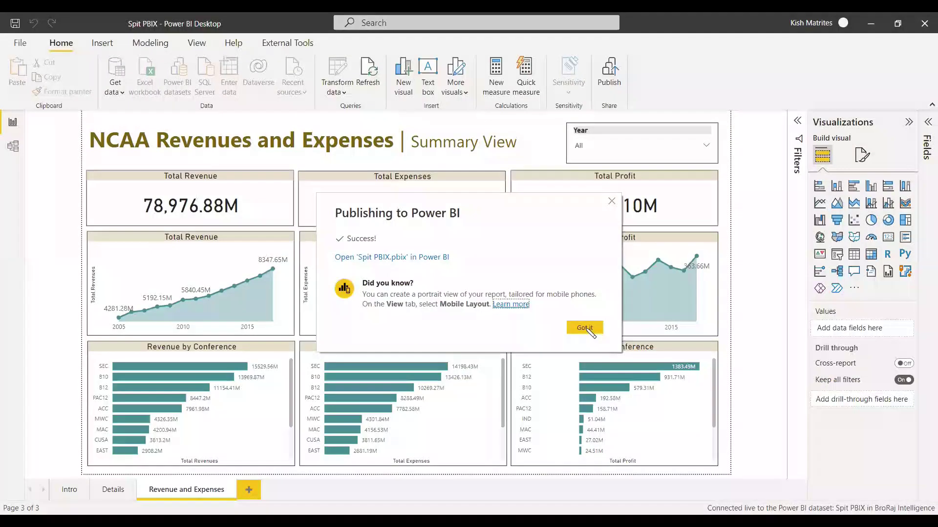
{"action": "left_click", "coordinate": [586, 326]}
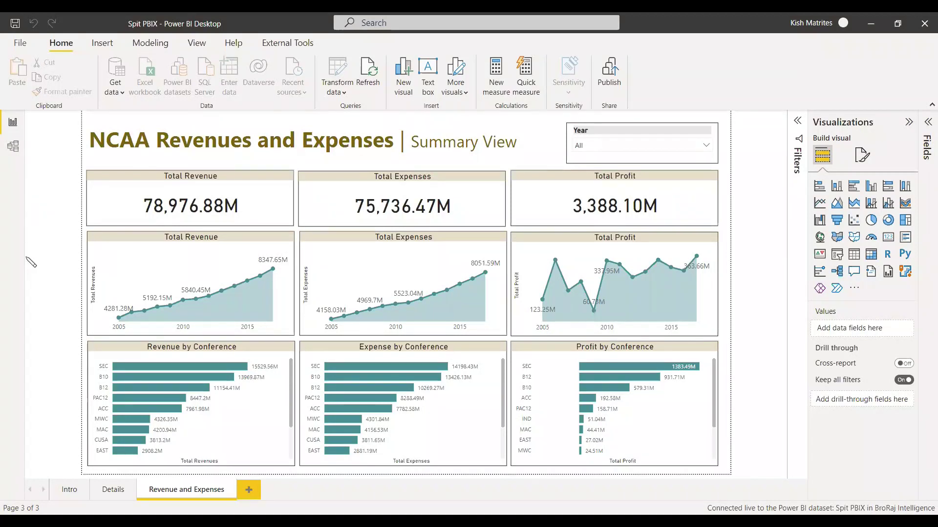
{"action": "left_click", "coordinate": [112, 490]}
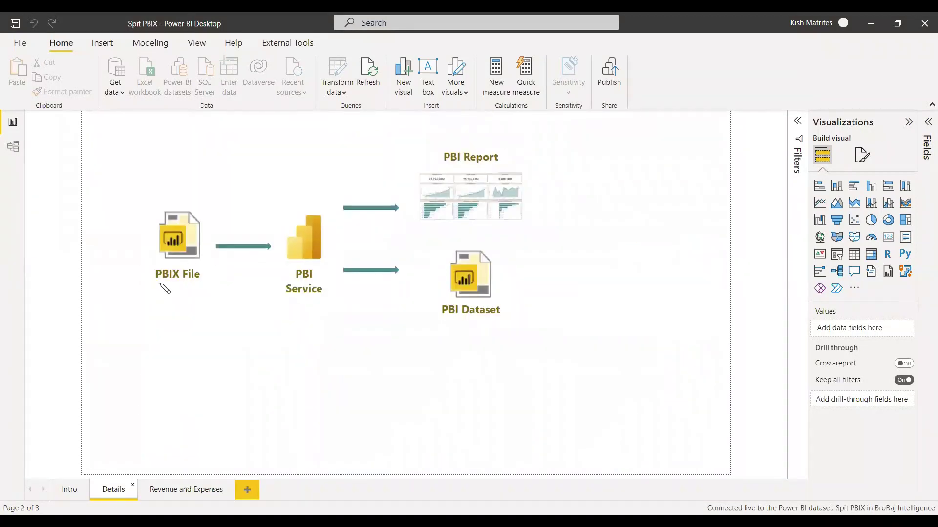